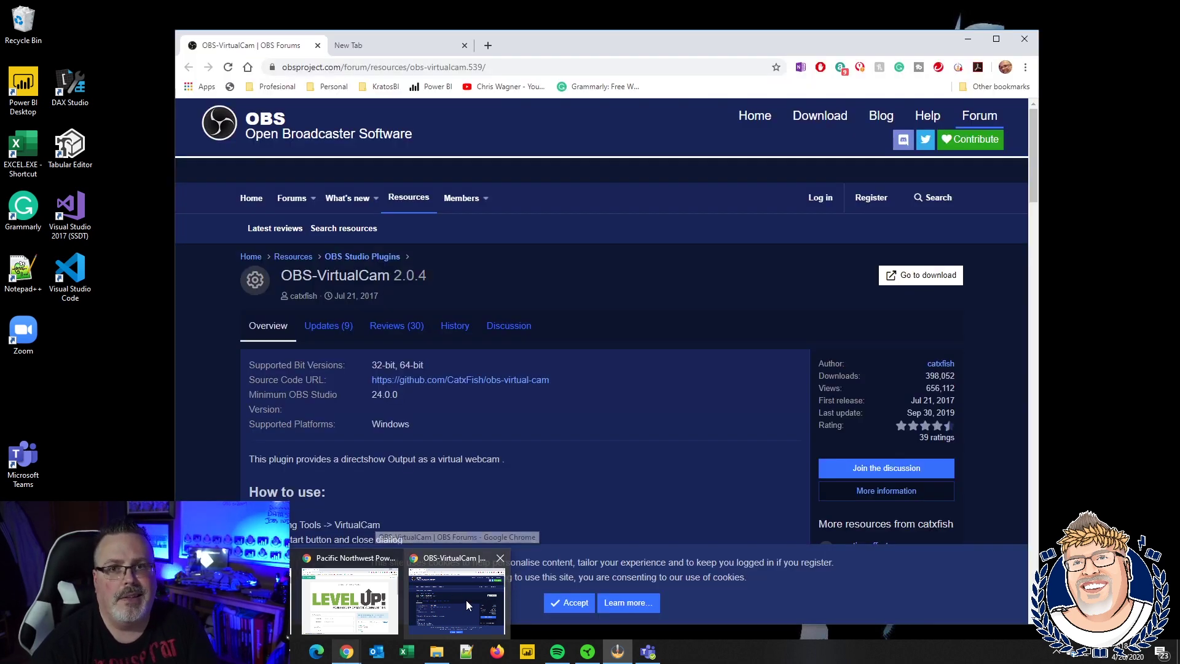
# Bring the OBS-VirtualCam plugin page in Chrome to the front
pyautogui.click(466, 600)
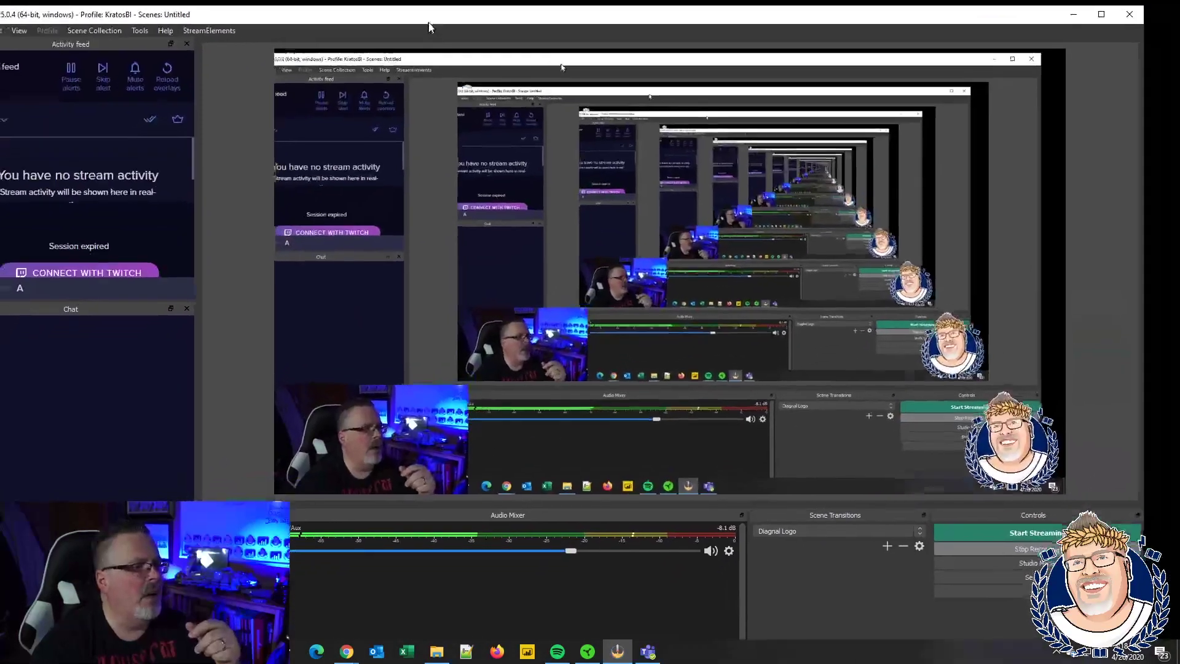
# Maximize OBS, review the Tools > VirtualCam settings with AutoStart enabled, then move OBS aside
pyautogui.moveTo(923, 126); pyautogui.dragTo(448, 8)
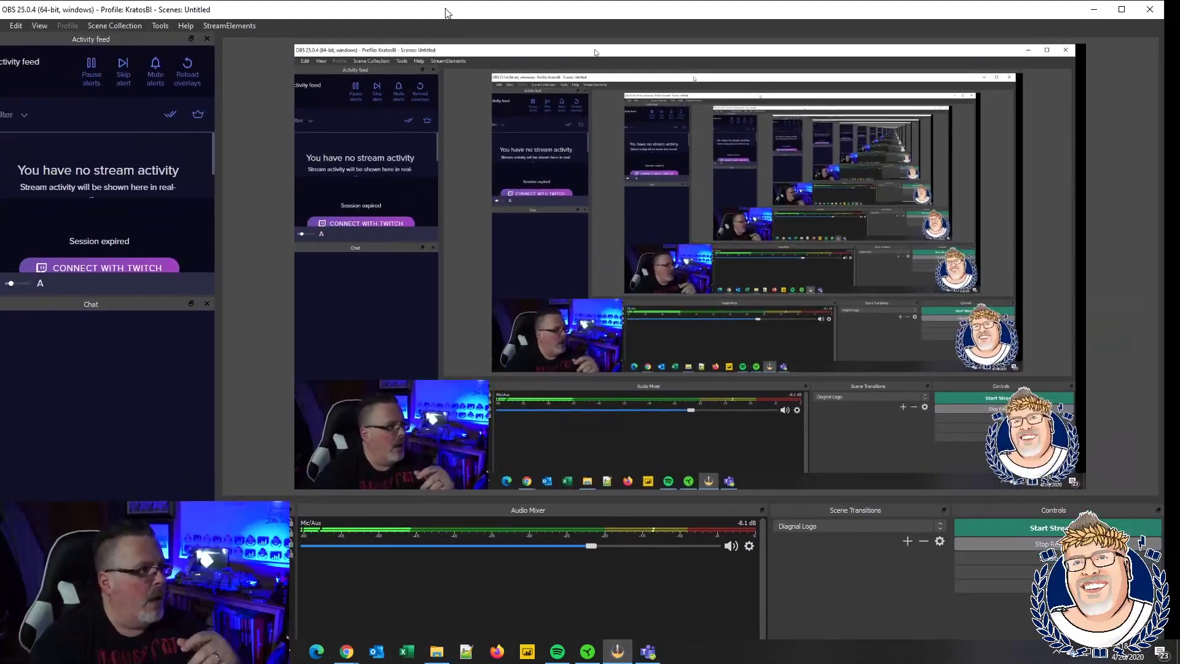
pyautogui.click(159, 26)
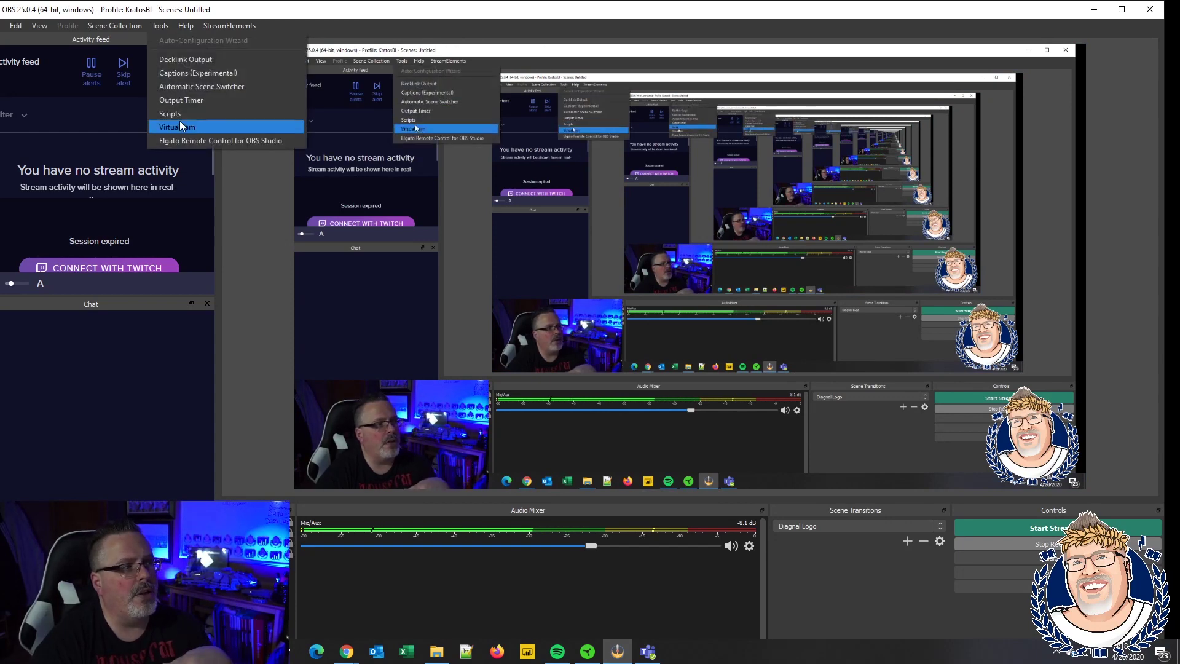
pyautogui.click(175, 128)
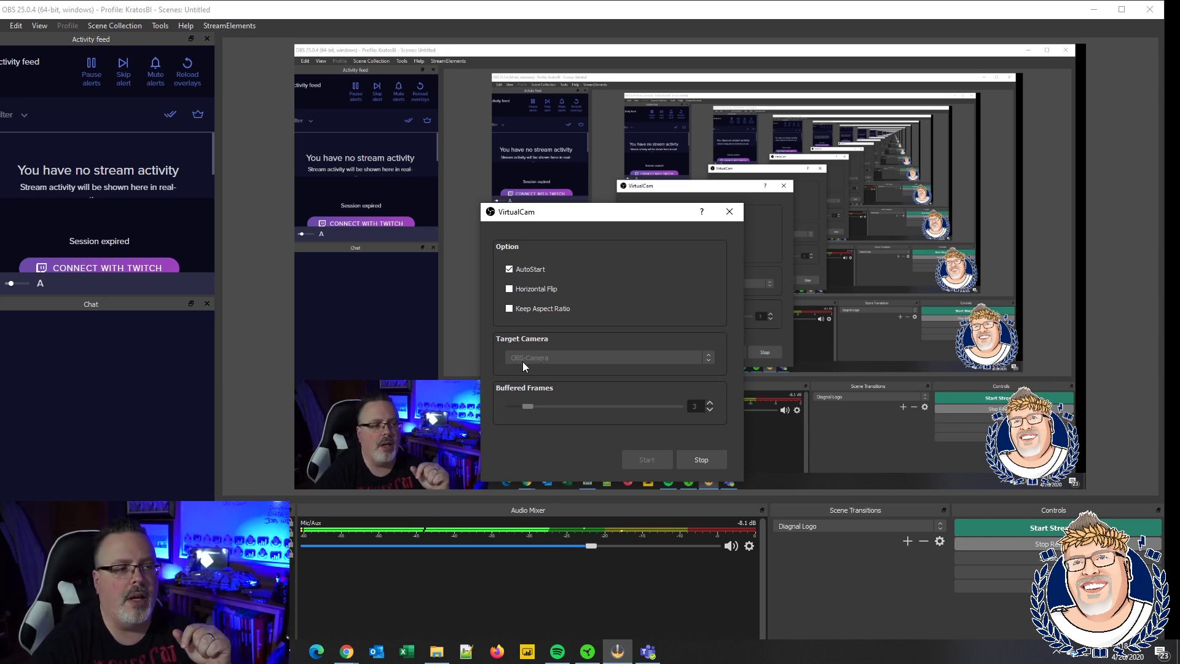
pyautogui.click(730, 215)
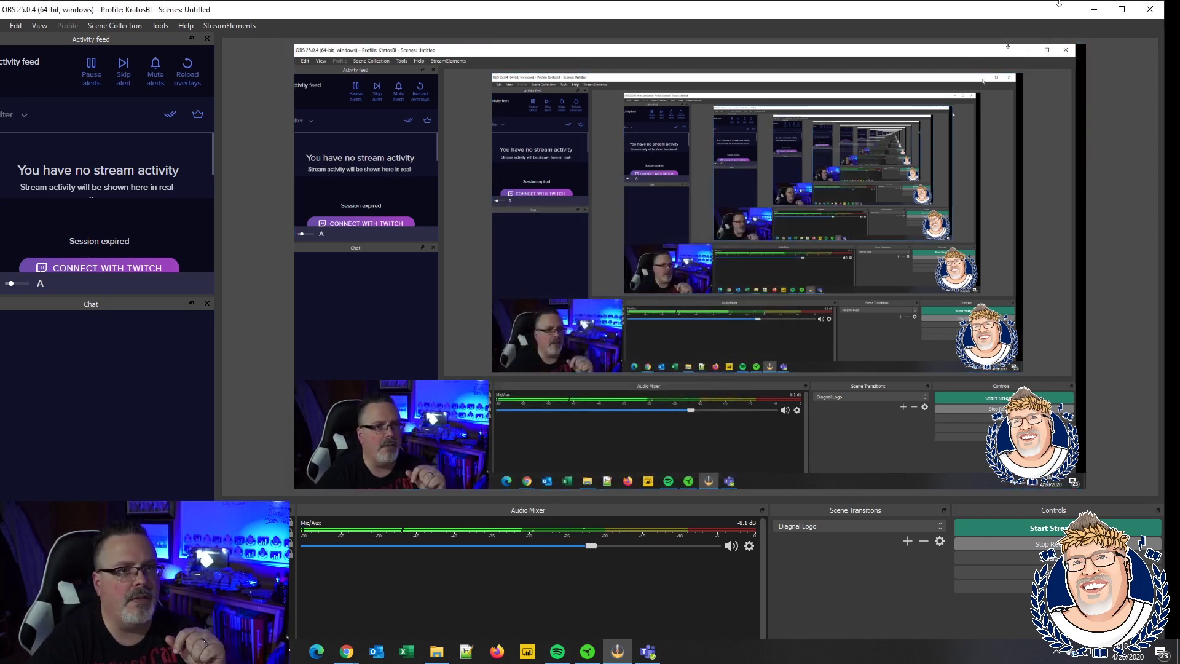
pyautogui.moveTo(674, 11)
pyautogui.mouseDown()
pyautogui.moveTo(1101, 190)
pyautogui.moveTo(1179, 190)
pyautogui.mouseUp()
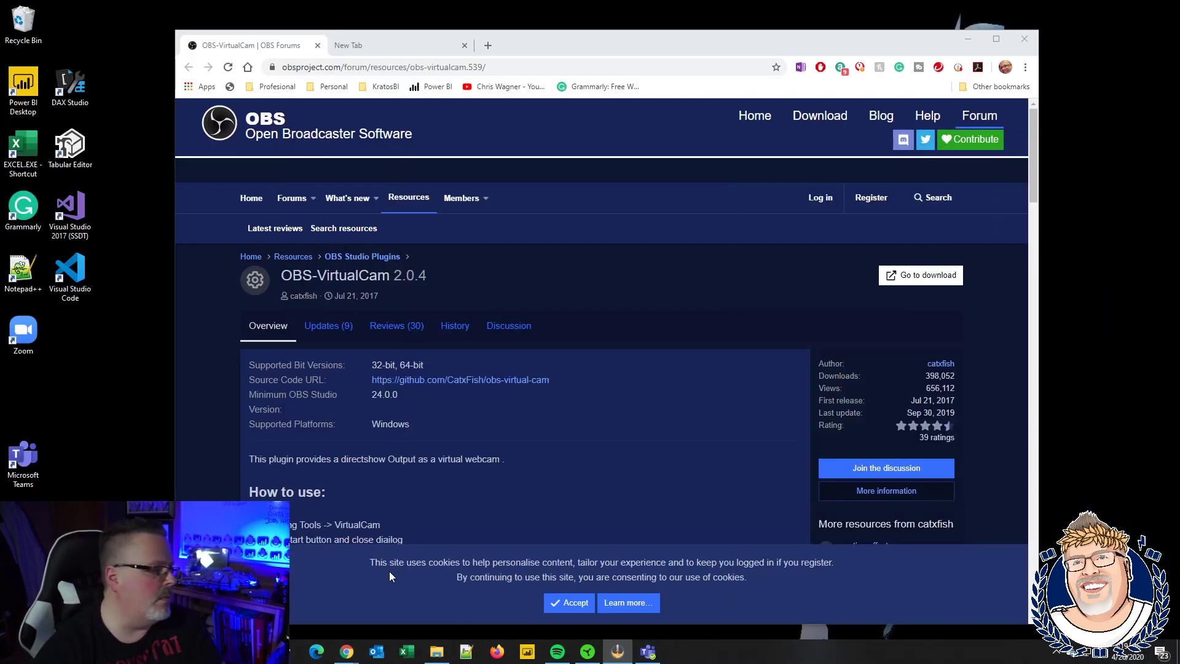
# Open the Devices page of Microsoft Teams settings from the account menu
pyautogui.click(649, 652)
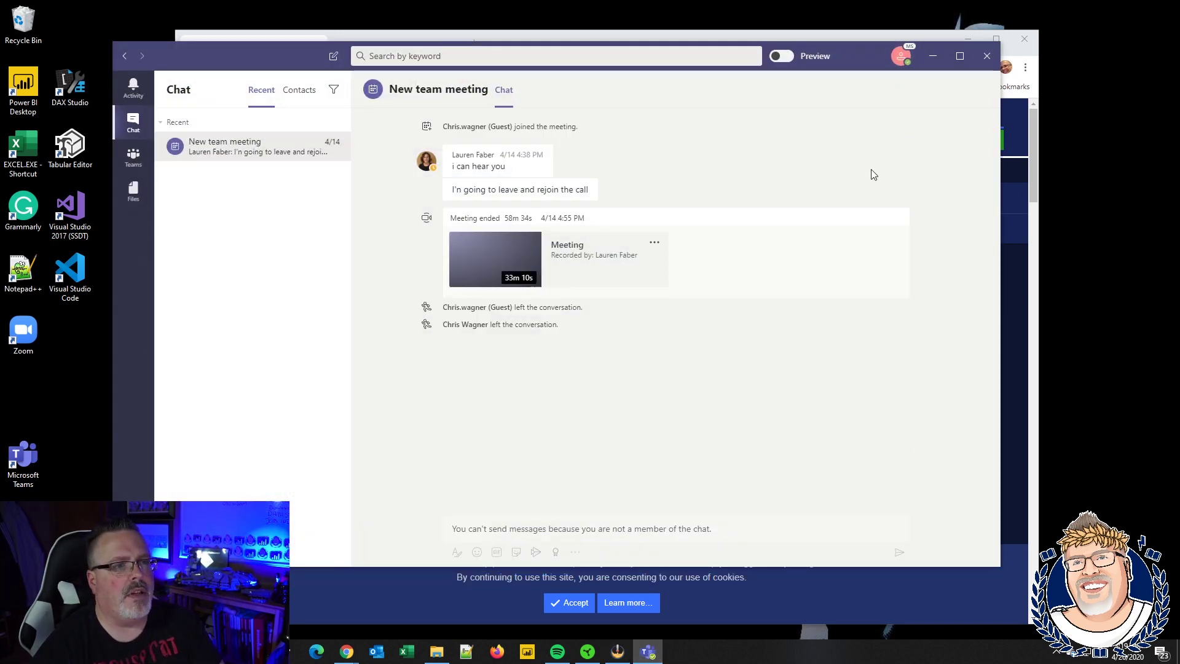
pyautogui.click(900, 59)
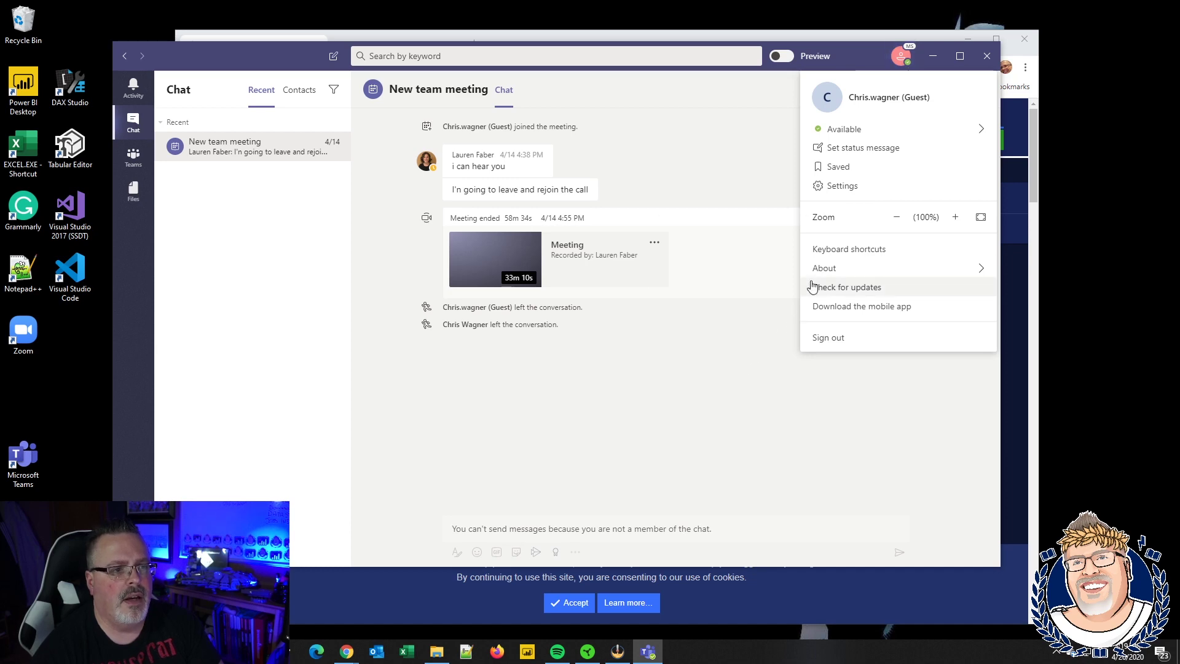
pyautogui.click(842, 192)
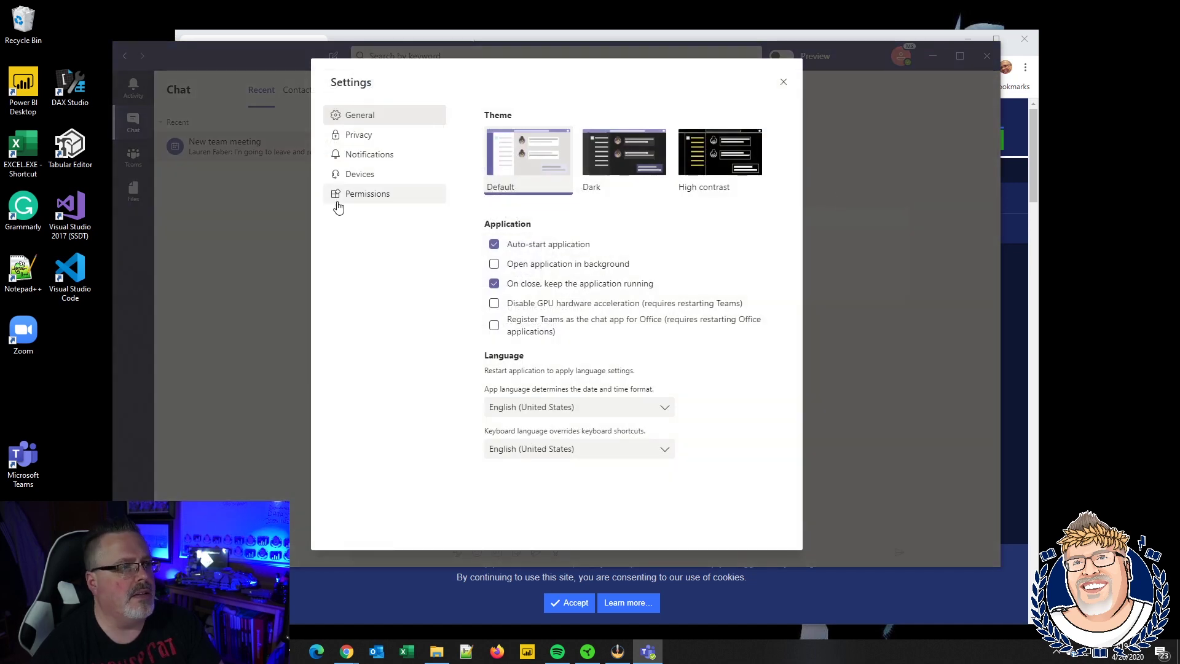
pyautogui.click(348, 178)
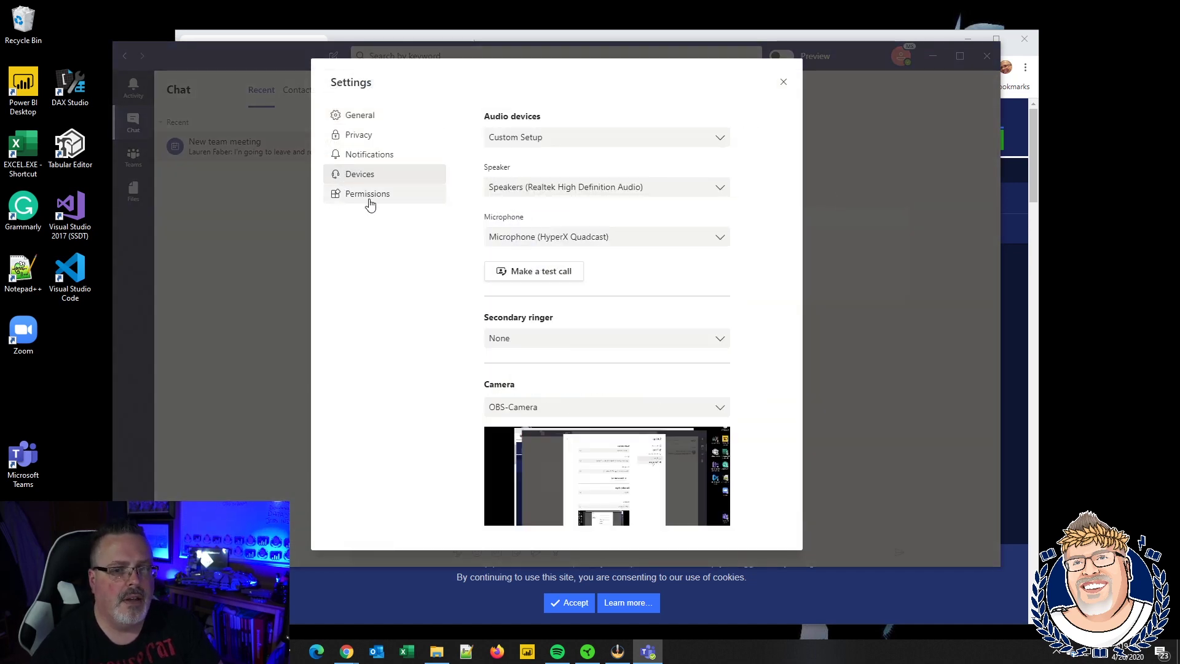
pyautogui.scroll(-1, 551, 346)
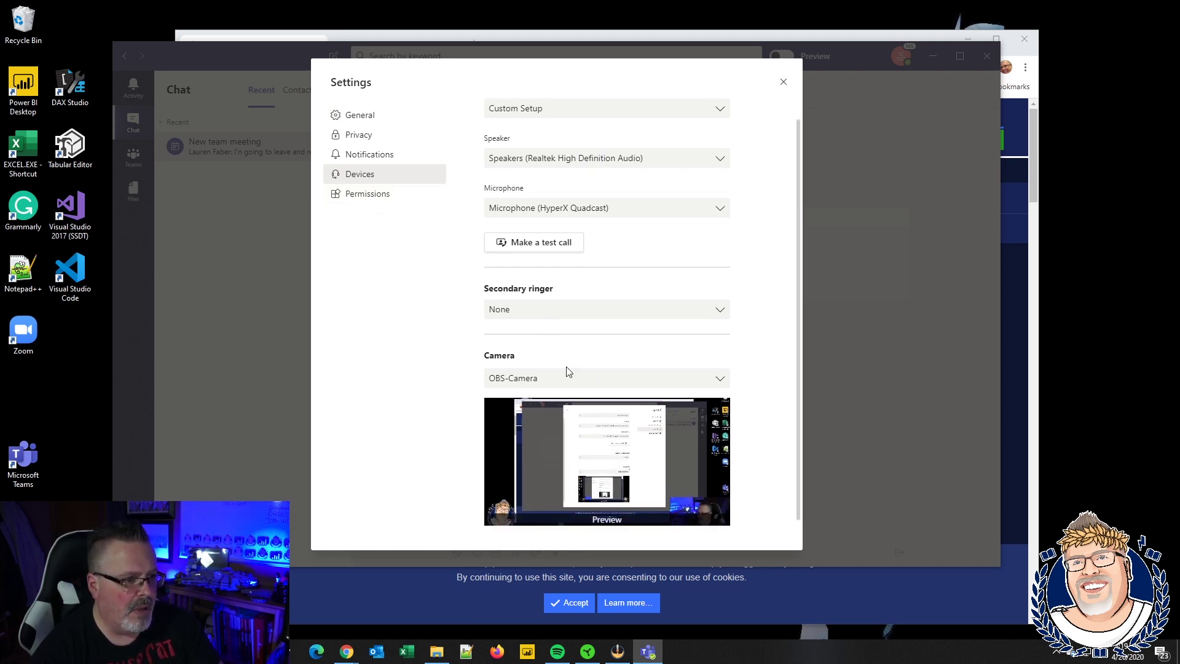
# Keep OBS-Camera as the Teams camera, then close Settings and minimize Teams
pyautogui.click(609, 379)
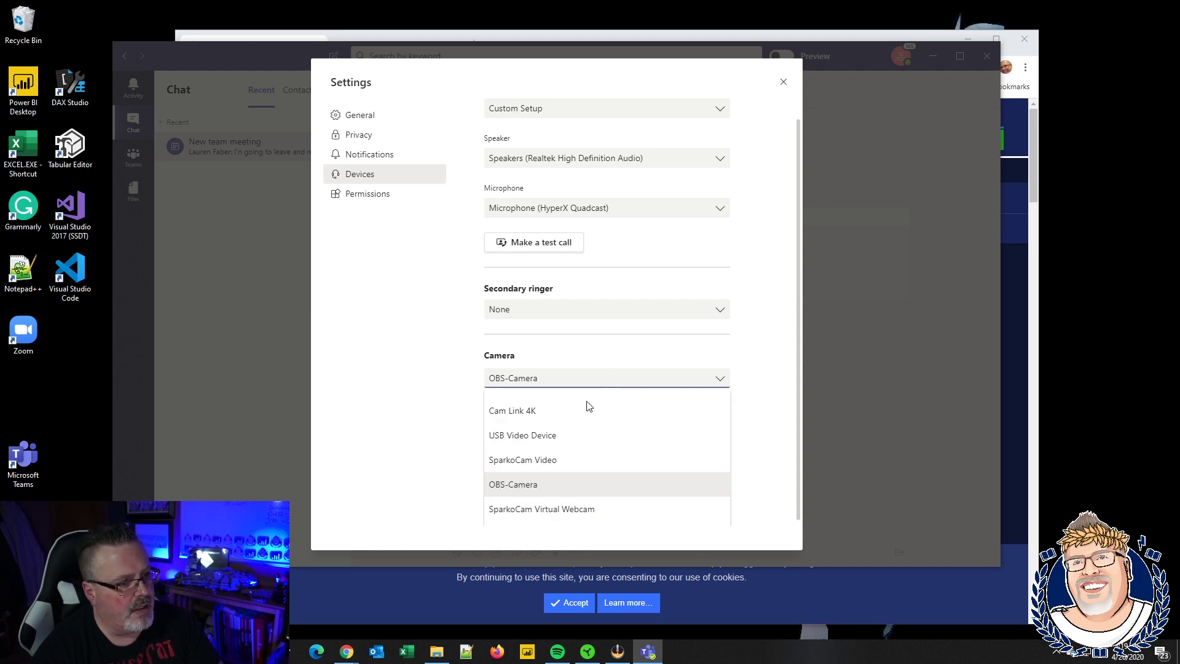
pyautogui.click(569, 493)
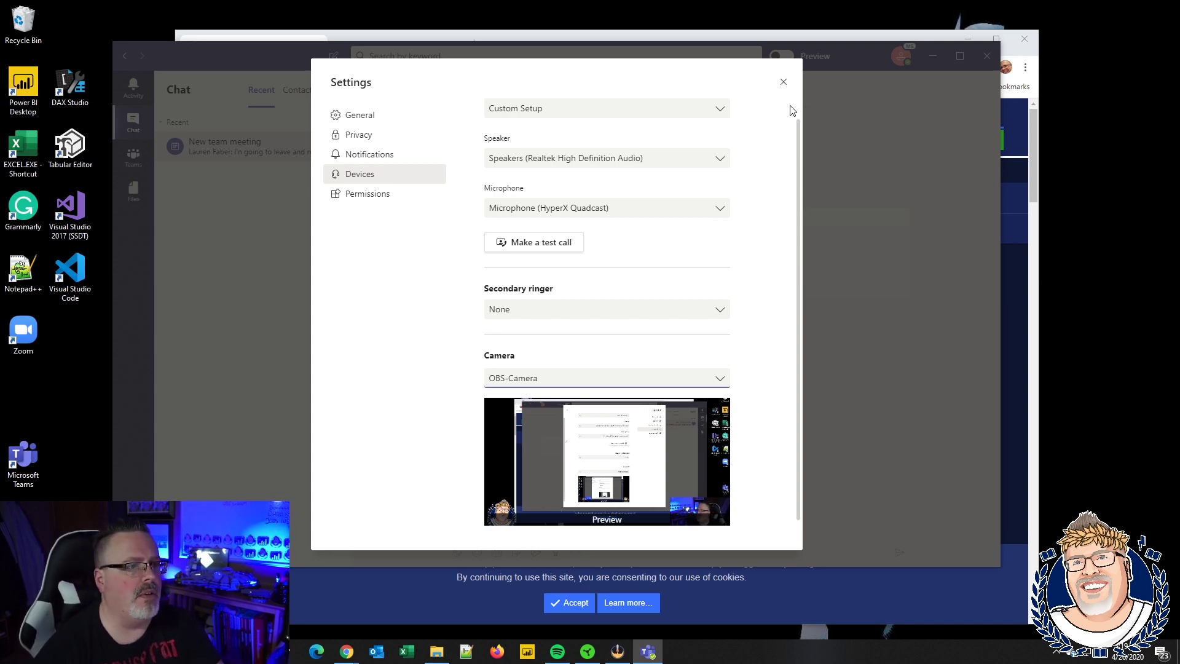
pyautogui.click(783, 86)
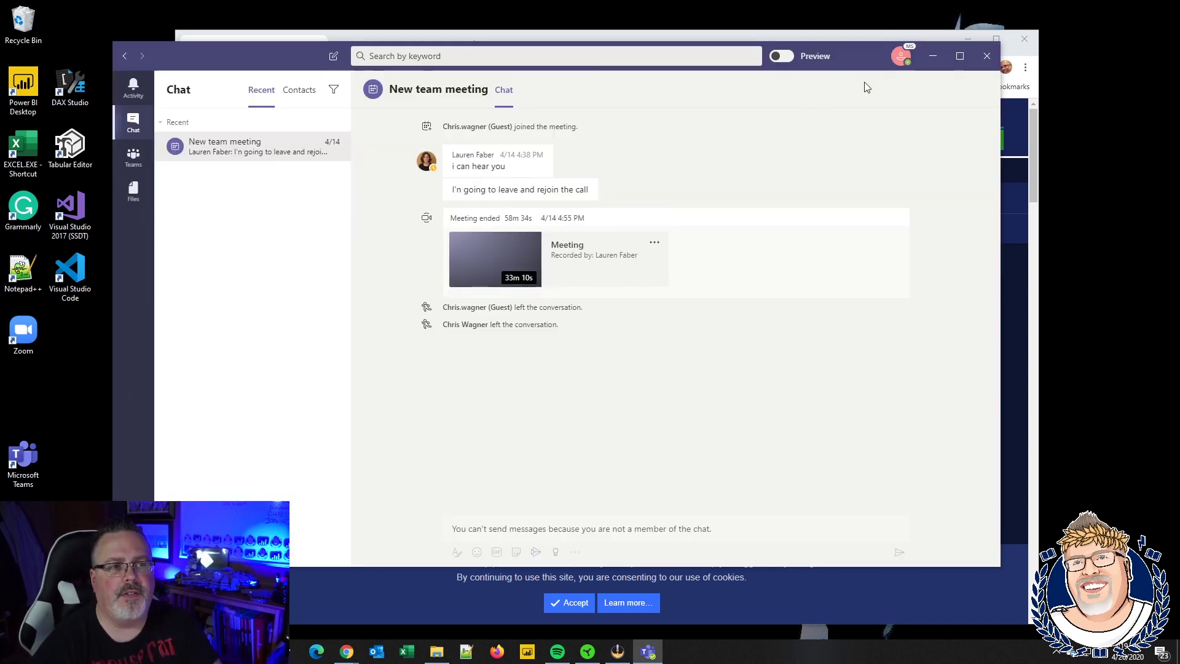
pyautogui.click(932, 56)
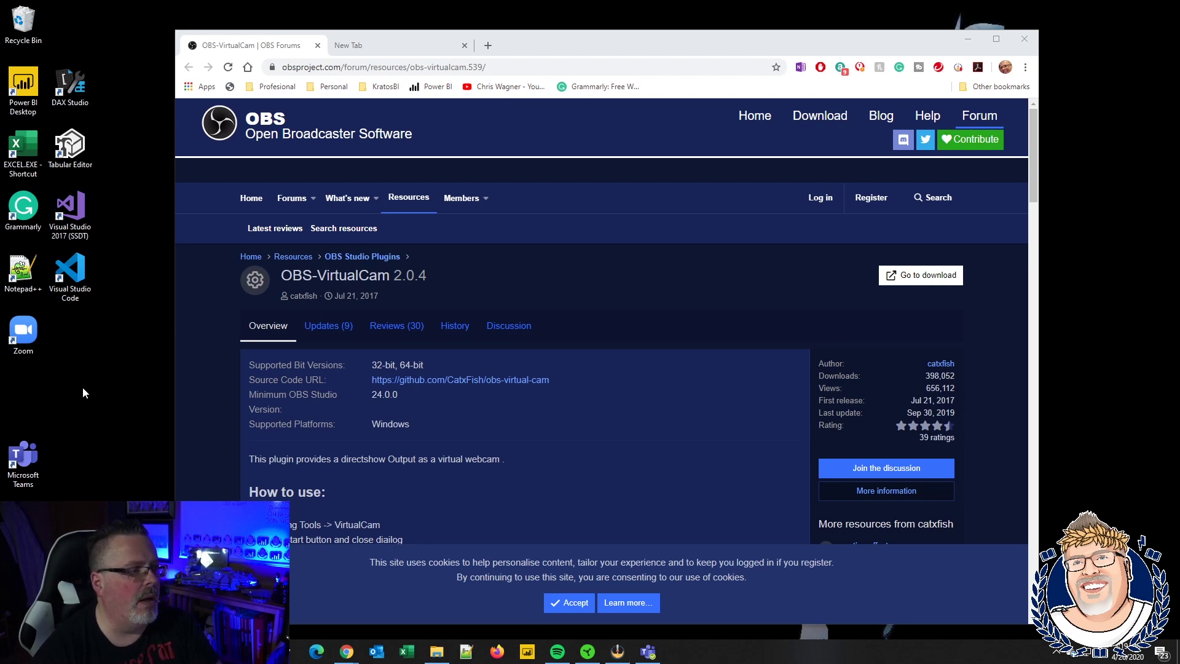
# Launch Zoom and start a new meeting with computer audio
pyautogui.click(27, 346)
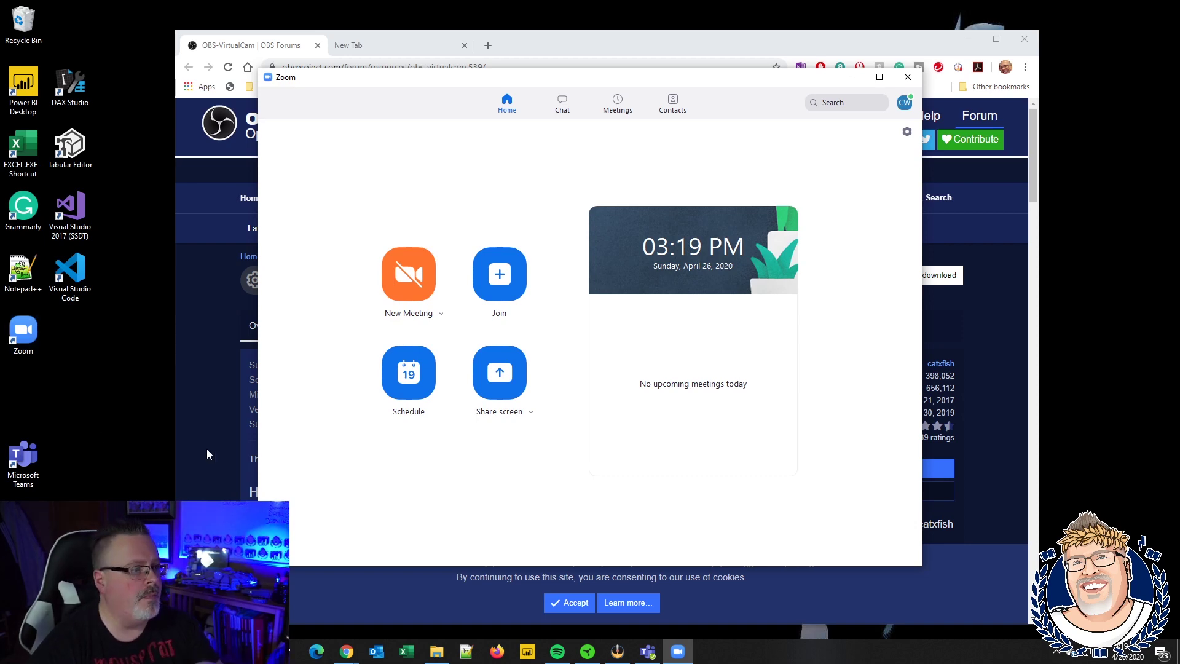
pyautogui.click(402, 276)
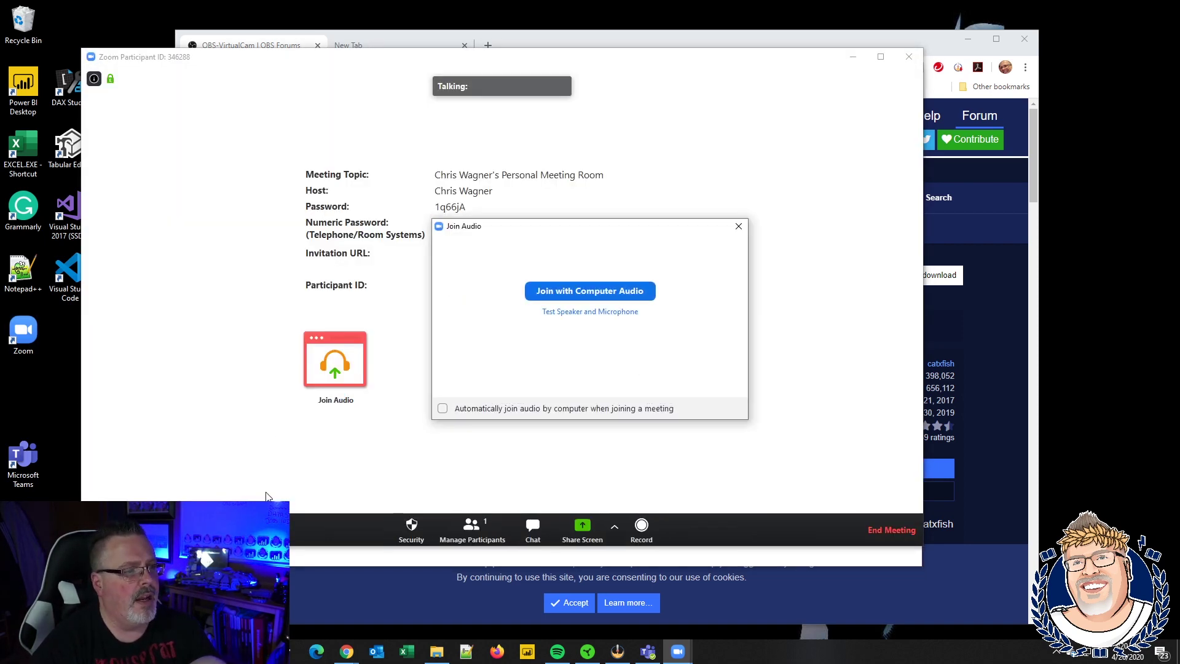
pyautogui.click(596, 292)
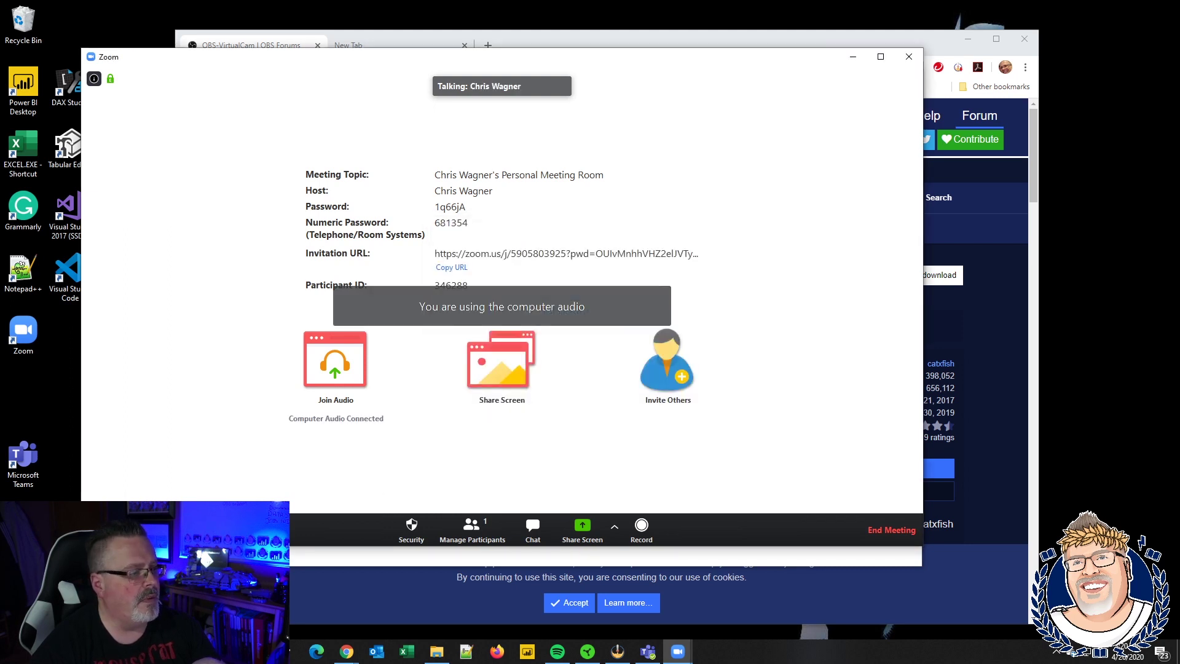
# Use OBS-Camera as the meeting video, then minimize the meeting and Zoom home windows
pyautogui.click(185, 523)
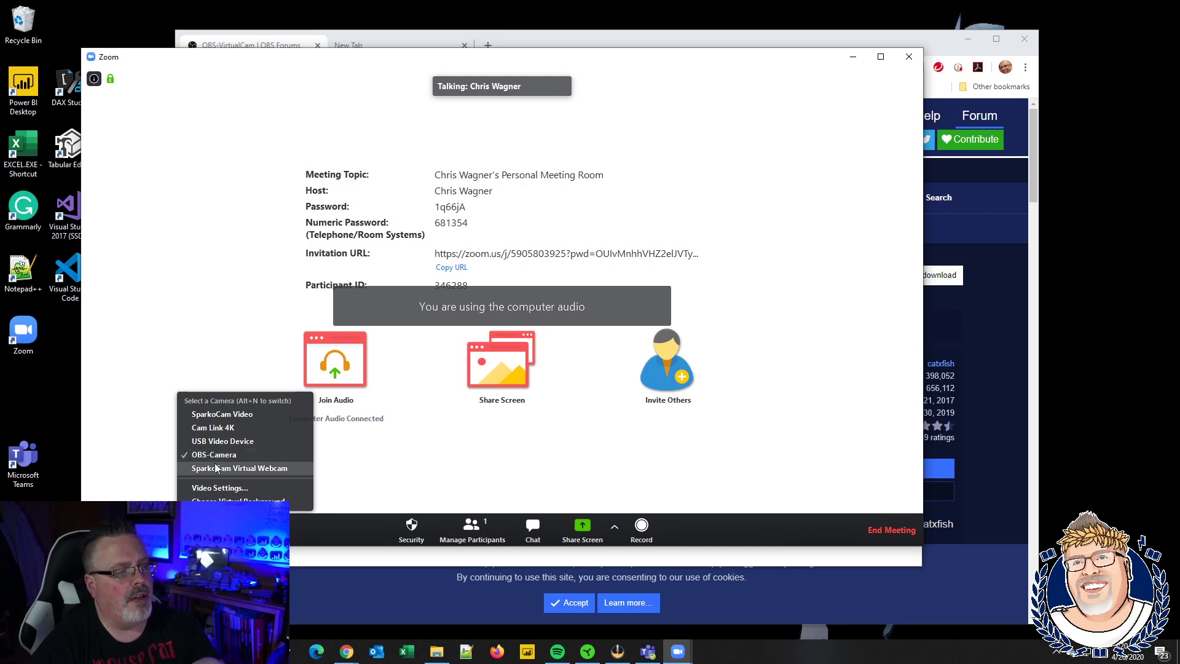
pyautogui.click(219, 521)
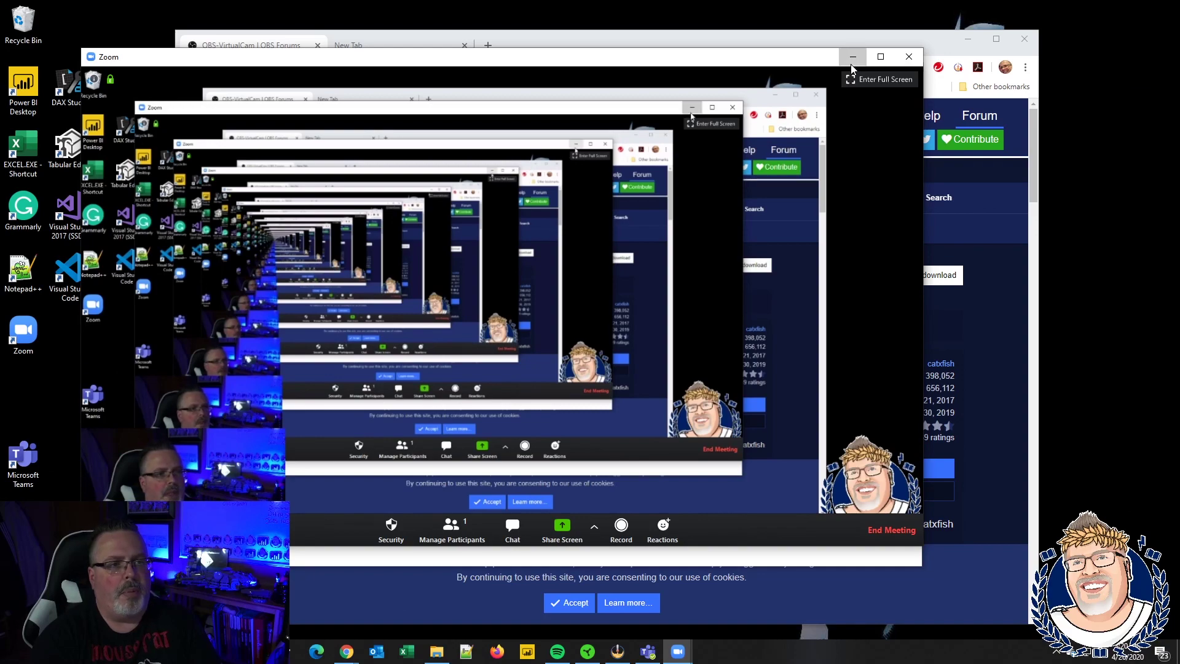
pyautogui.click(853, 57)
pyautogui.click(843, 77)
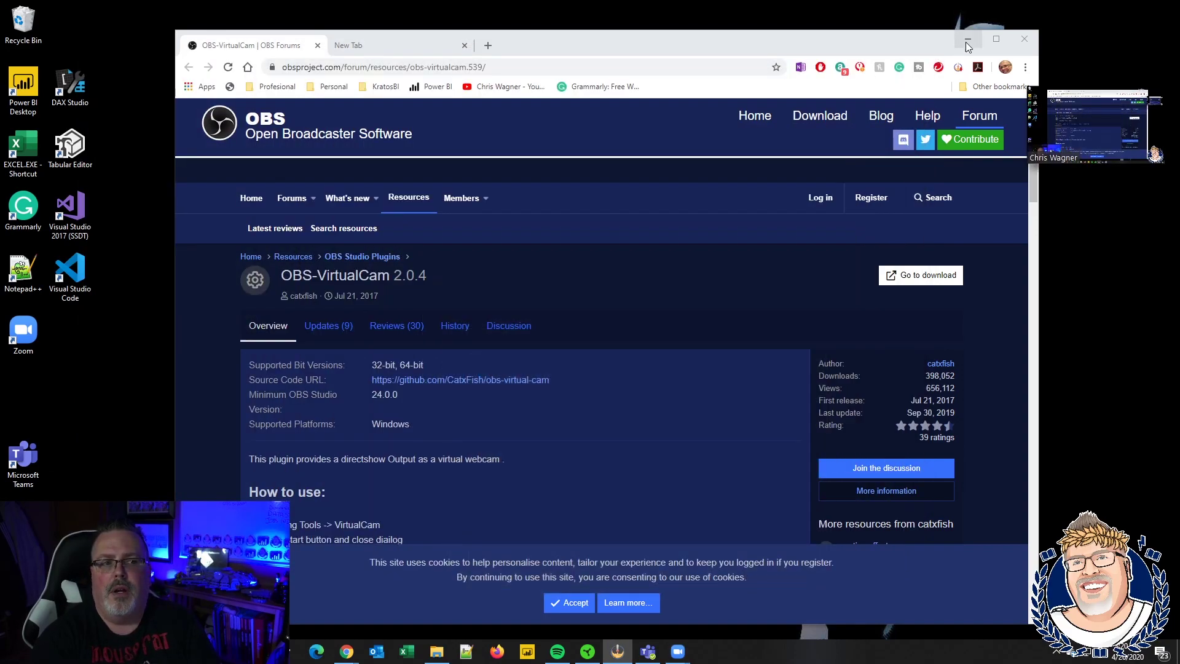
# Minimize Chrome and bring OBS Studio back up maximized, shifted slightly right
pyautogui.click(966, 40)
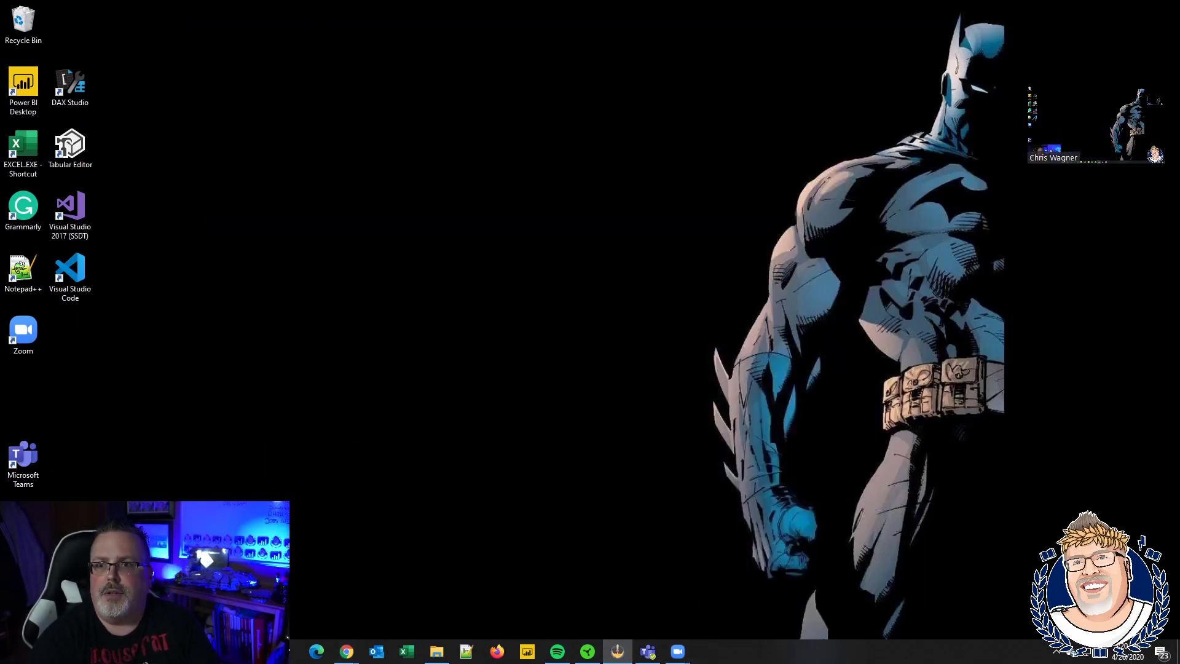
pyautogui.click(617, 651)
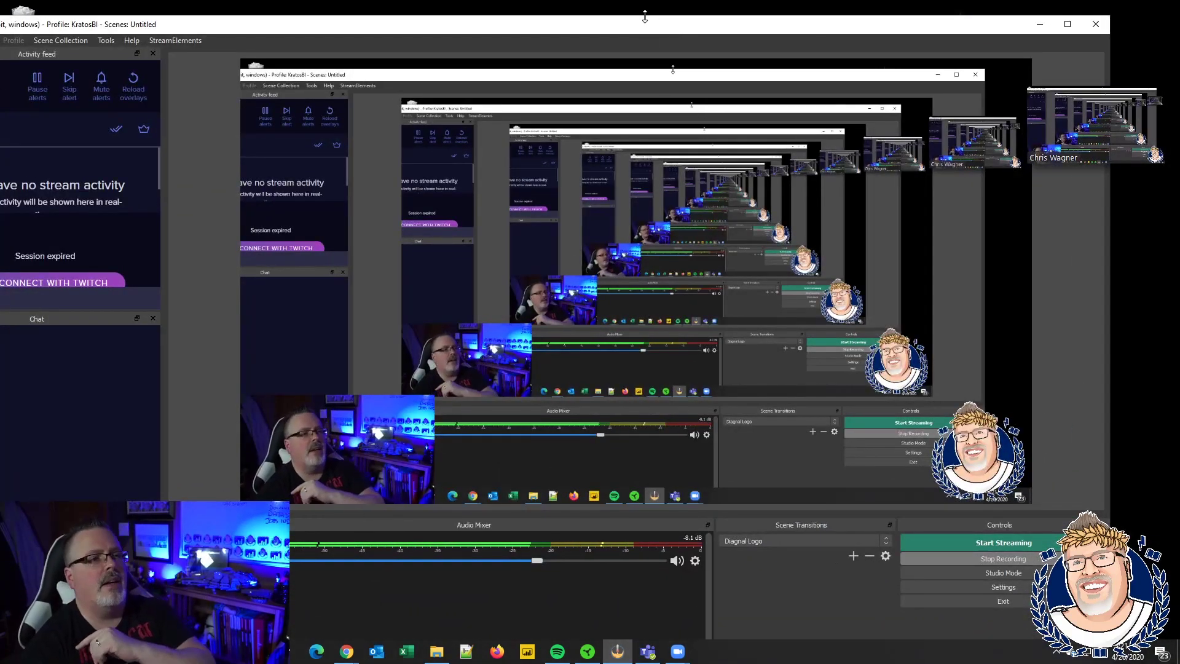
pyautogui.doubleClick(707, 26)
pyautogui.moveTo(707, 26); pyautogui.dragTo(737, 26)
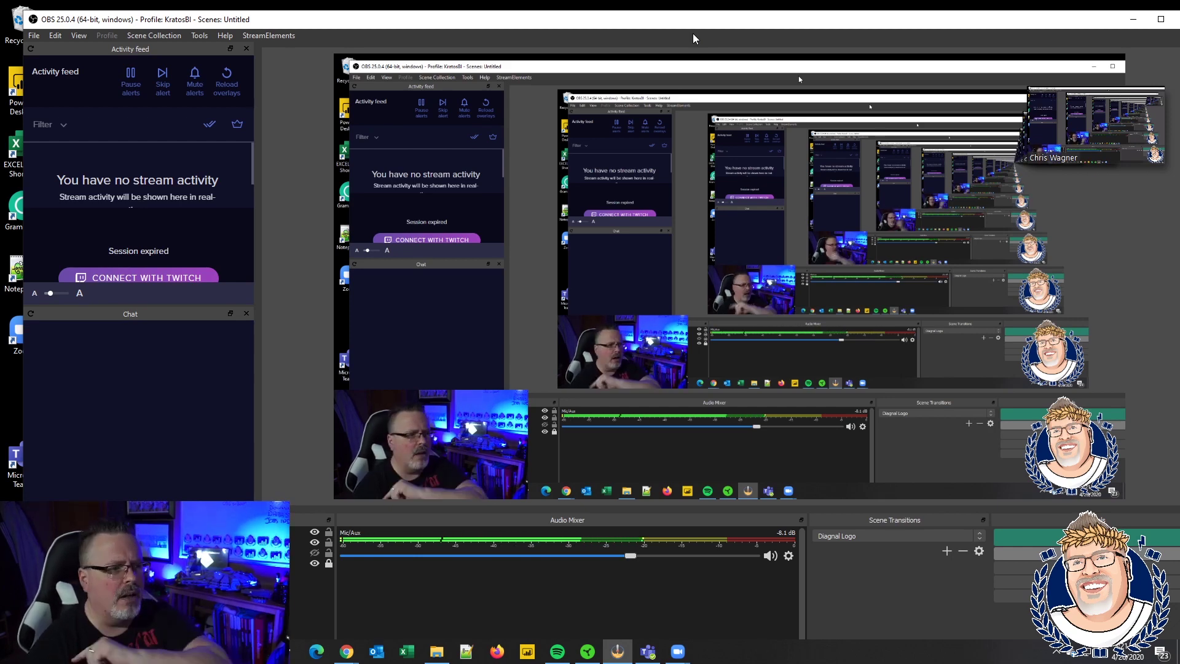
# Enlarge the lower-left webcam source, Alt-crop its right side, then shrink it slightly
pyautogui.click(469, 449)
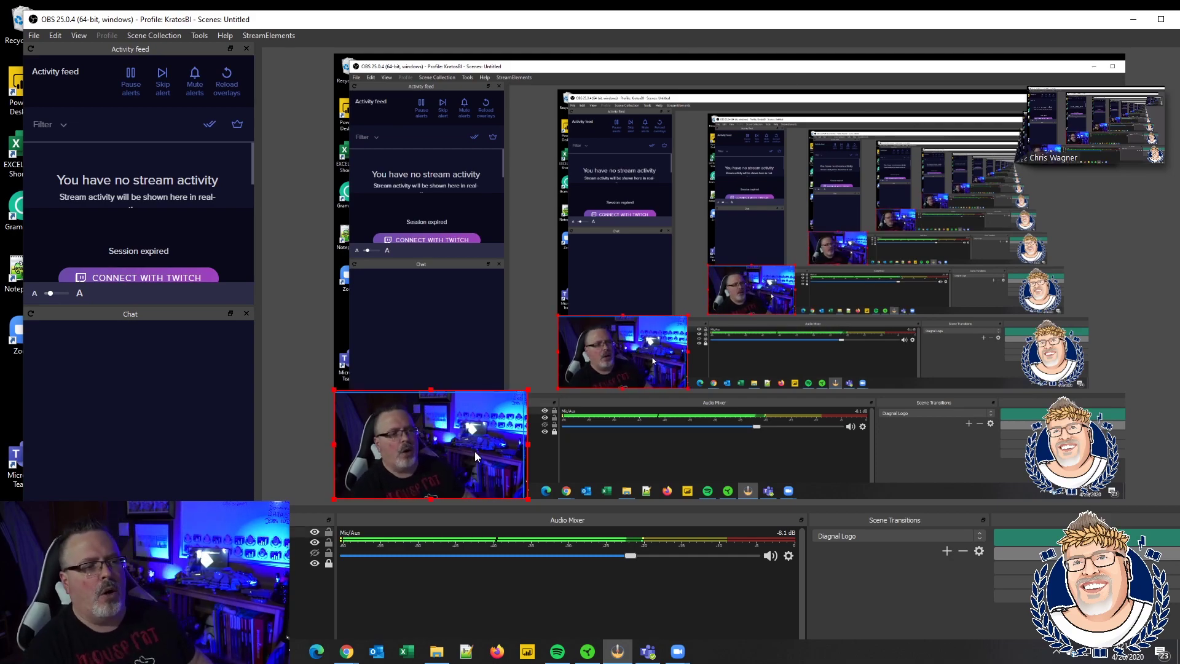
pyautogui.moveTo(529, 392)
pyautogui.mouseDown()
pyautogui.moveTo(758, 239)
pyautogui.moveTo(572, 366)
pyautogui.mouseUp()
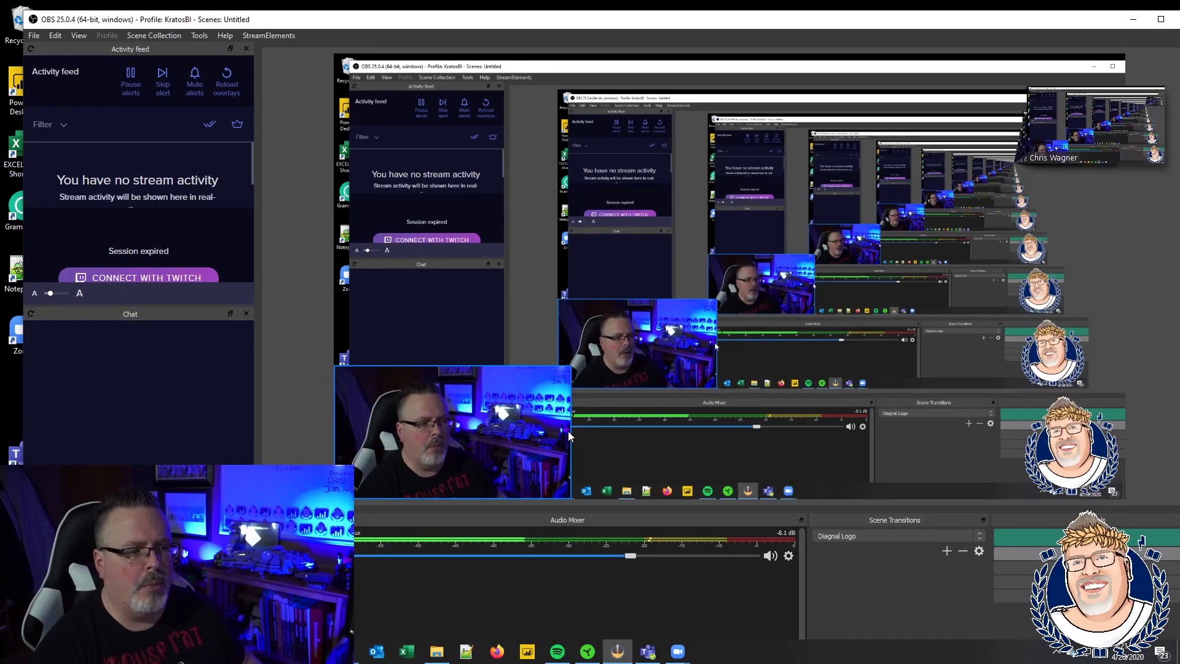
pyautogui.moveTo(571, 426)
pyautogui.mouseDown()
pyautogui.moveTo(534, 438)
pyautogui.moveTo(576, 430)
pyautogui.mouseUp()
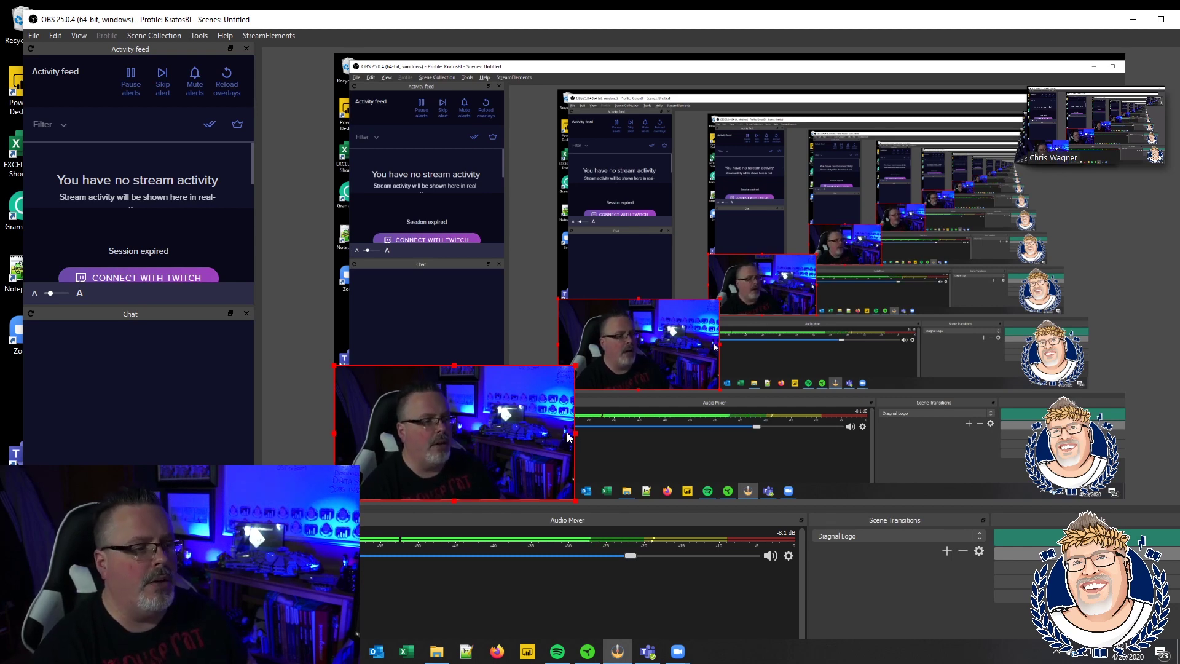
pyautogui.moveTo(575, 433)
pyautogui.mouseDown()
pyautogui.moveTo(560, 434)
pyautogui.moveTo(581, 444)
pyautogui.moveTo(551, 447)
pyautogui.moveTo(574, 444)
pyautogui.mouseUp()
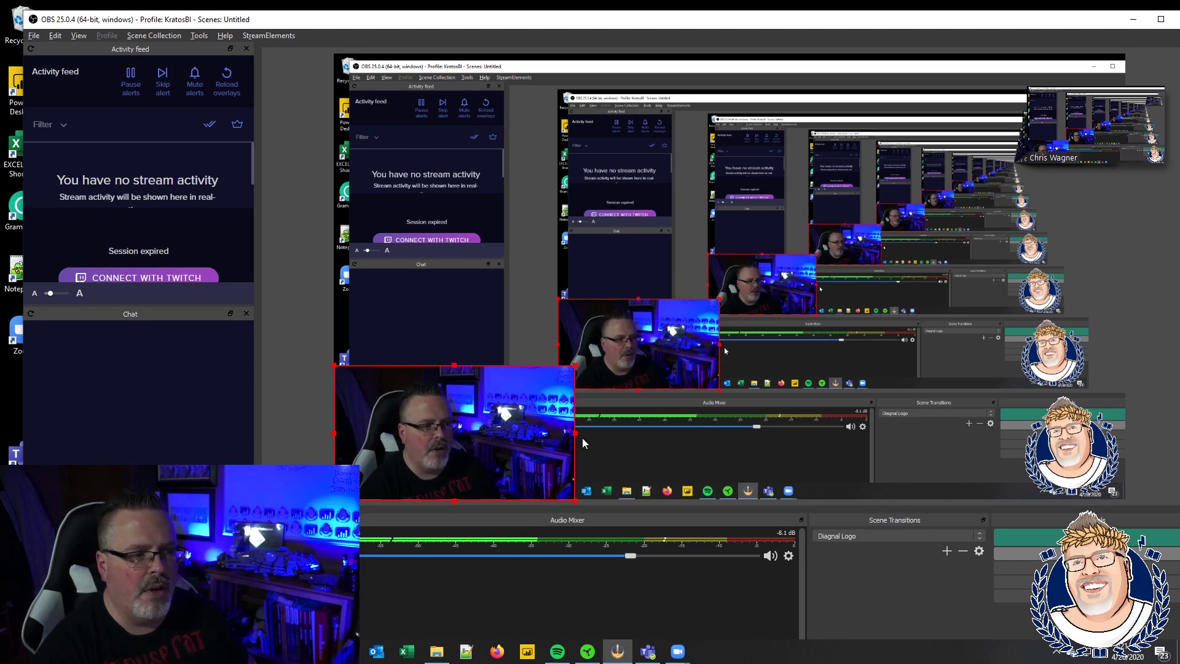
pyautogui.moveTo(576, 368); pyautogui.dragTo(561, 379)
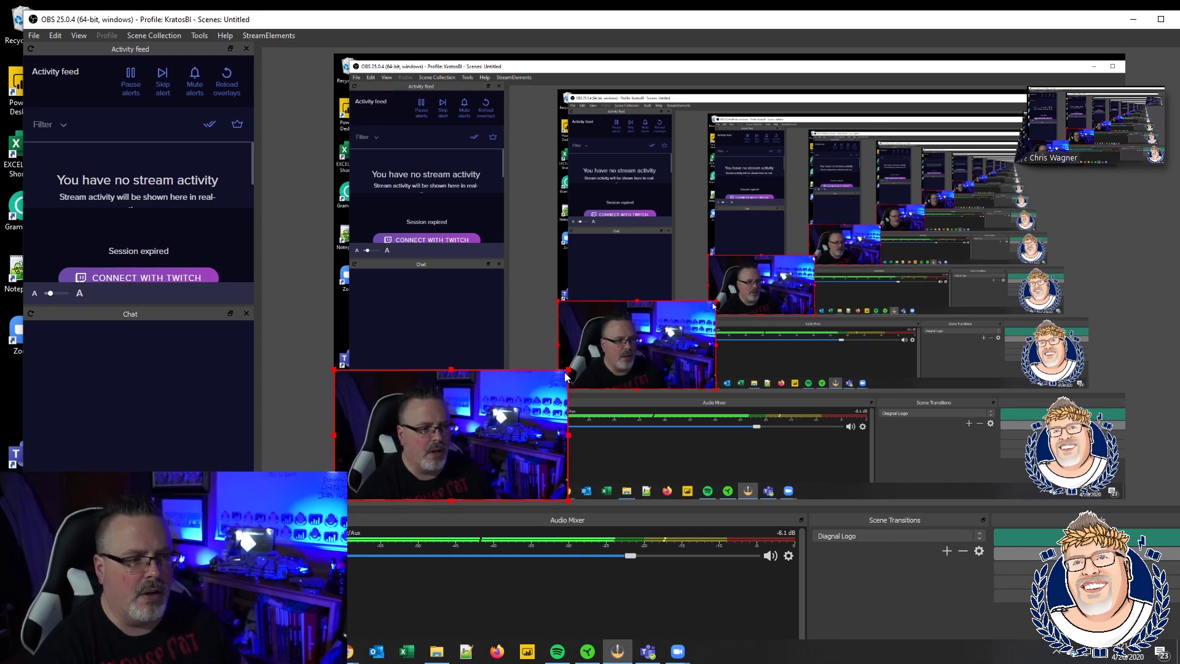